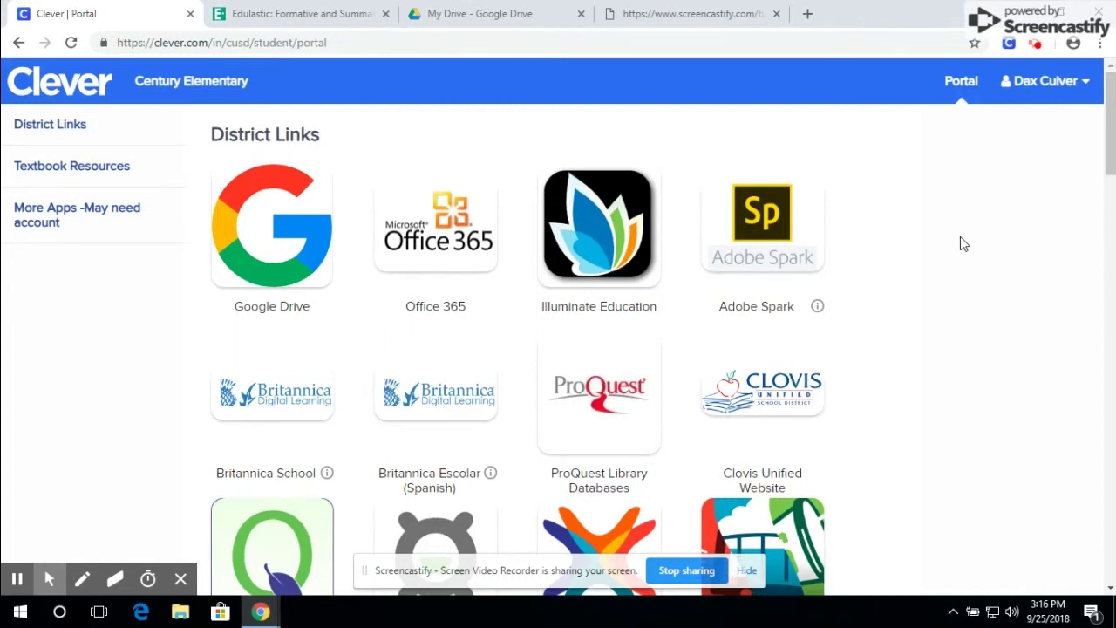
Scroll the Clever student portal down until the Edulastic tile appears among the District Links.
left_click(1106, 92)
left_click_drag(1106, 92, 1107, 410)
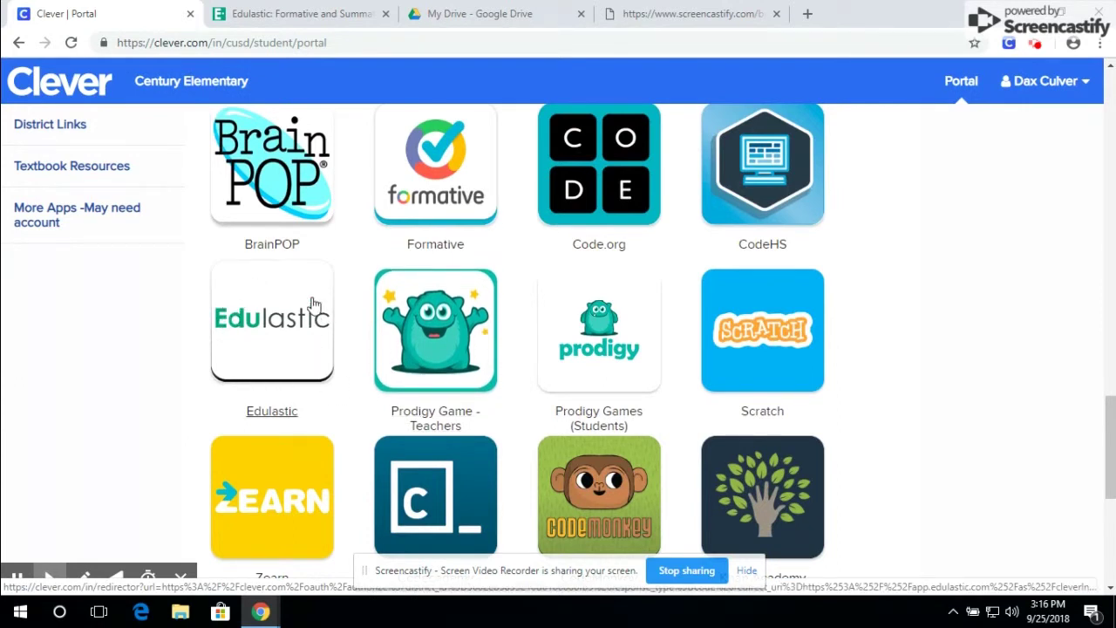
Switch to the Edulastic tab showing the SECOND GRADE (16-17) Assignments page.
left_click(307, 25)
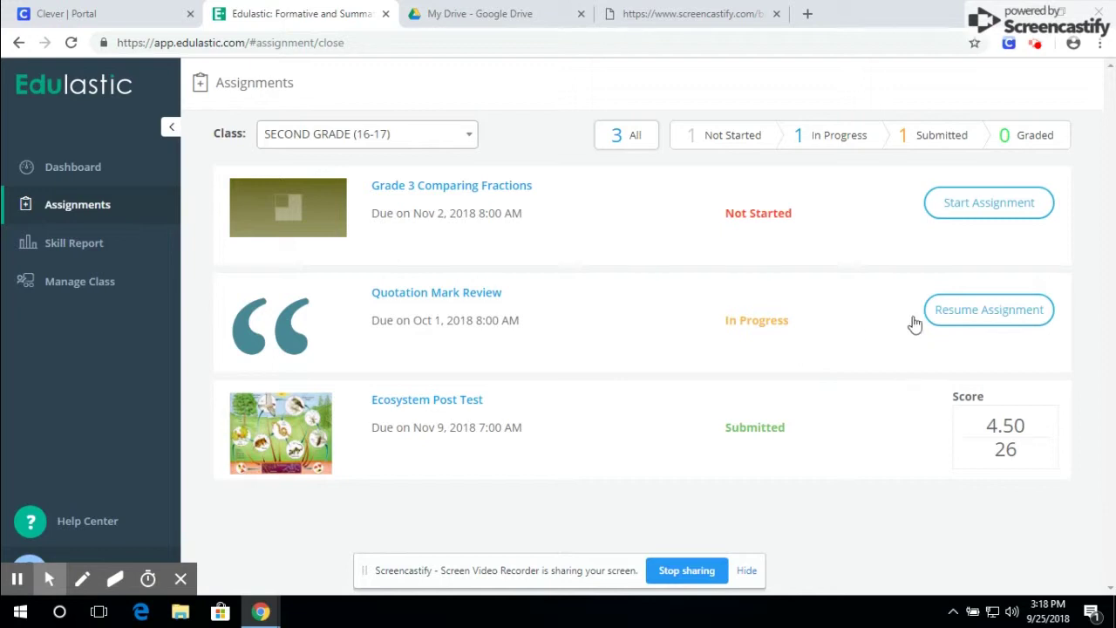
Resume Quotation Mark Review, landing on Question 12's empty dialogue-writing prompt.
left_click(991, 316)
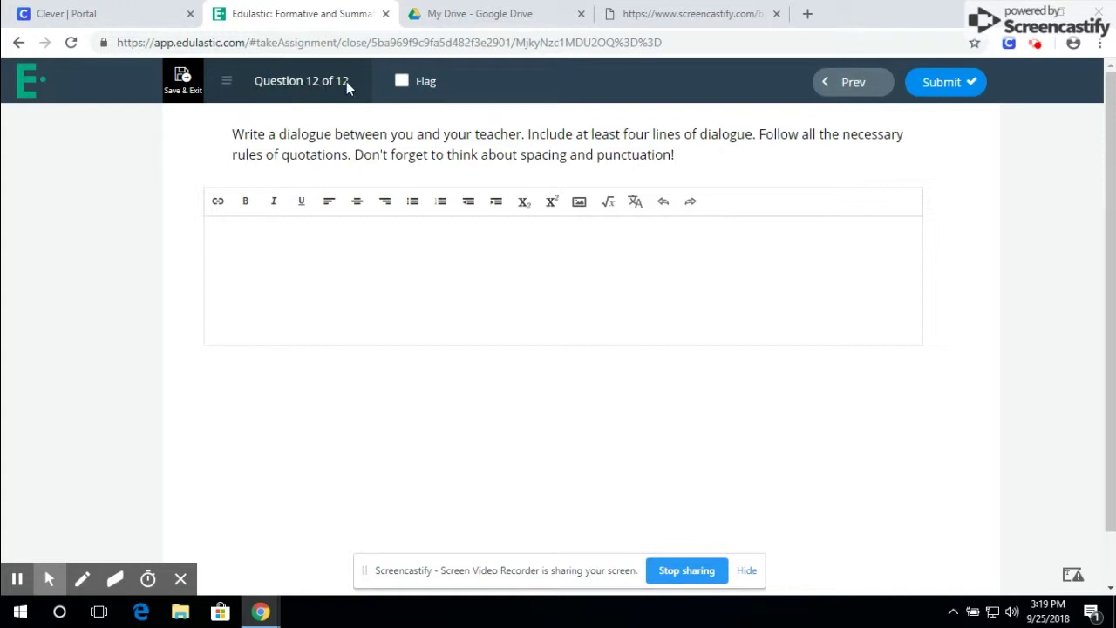
left_click(226, 85)
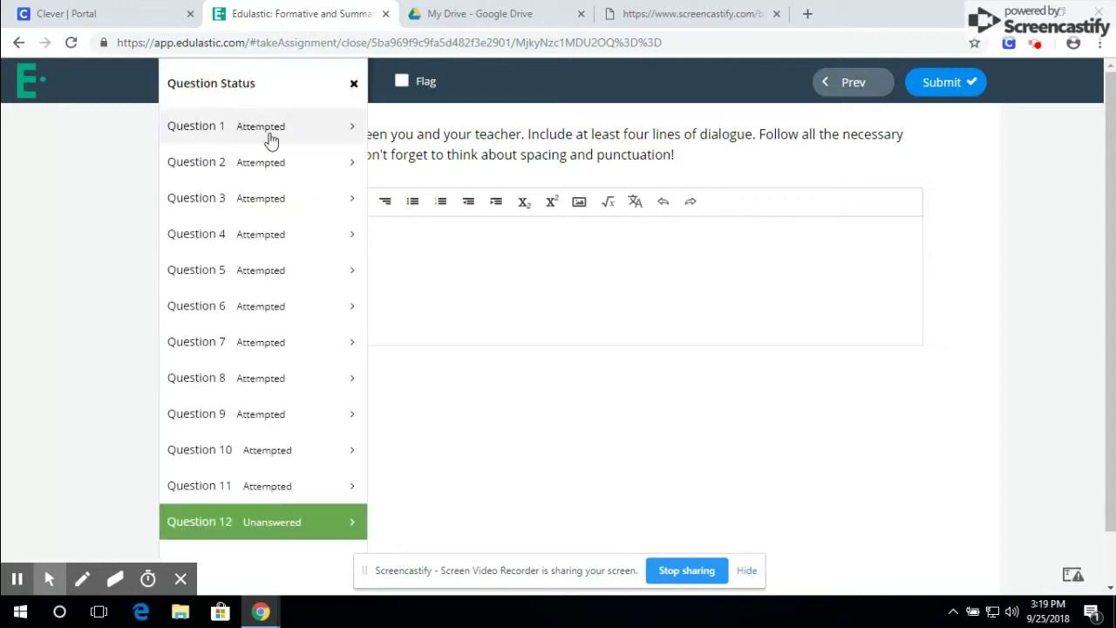
scroll(266, 236, "down", 1)
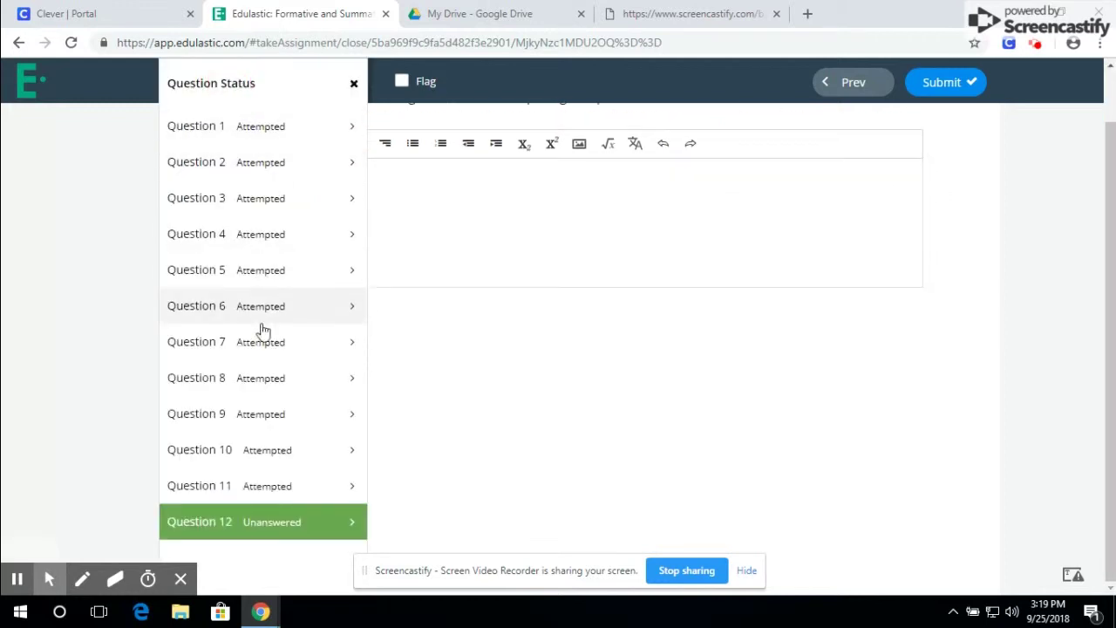
left_click(354, 87)
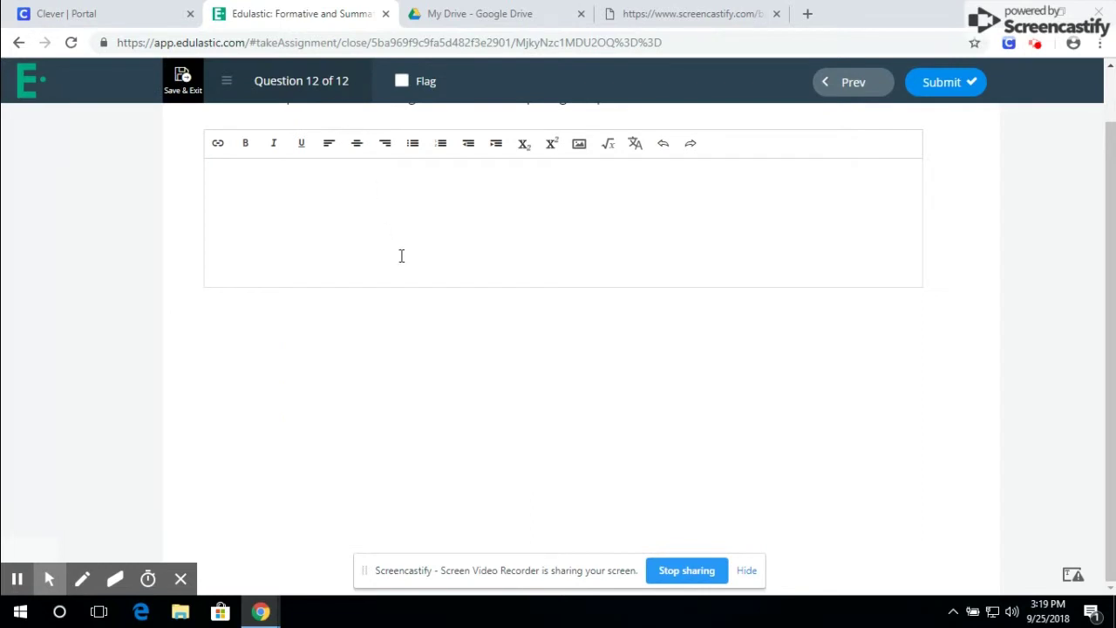
With the four-line Sandy–Kate park dialogue entered, flag question 12 for review.
scroll(425, 272, "up", 1)
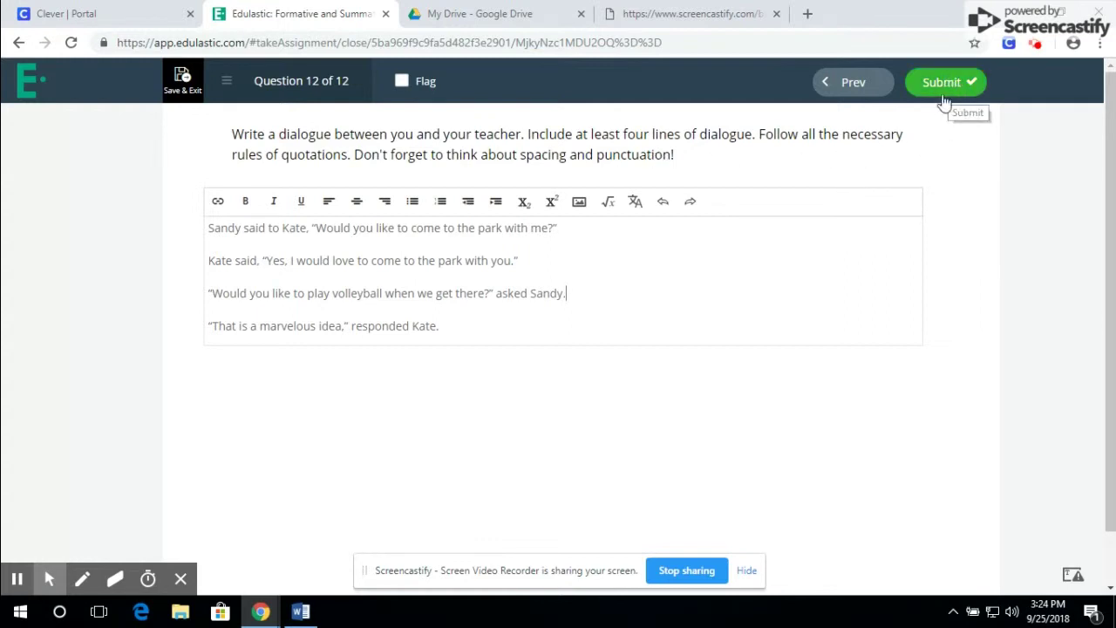
left_click(402, 83)
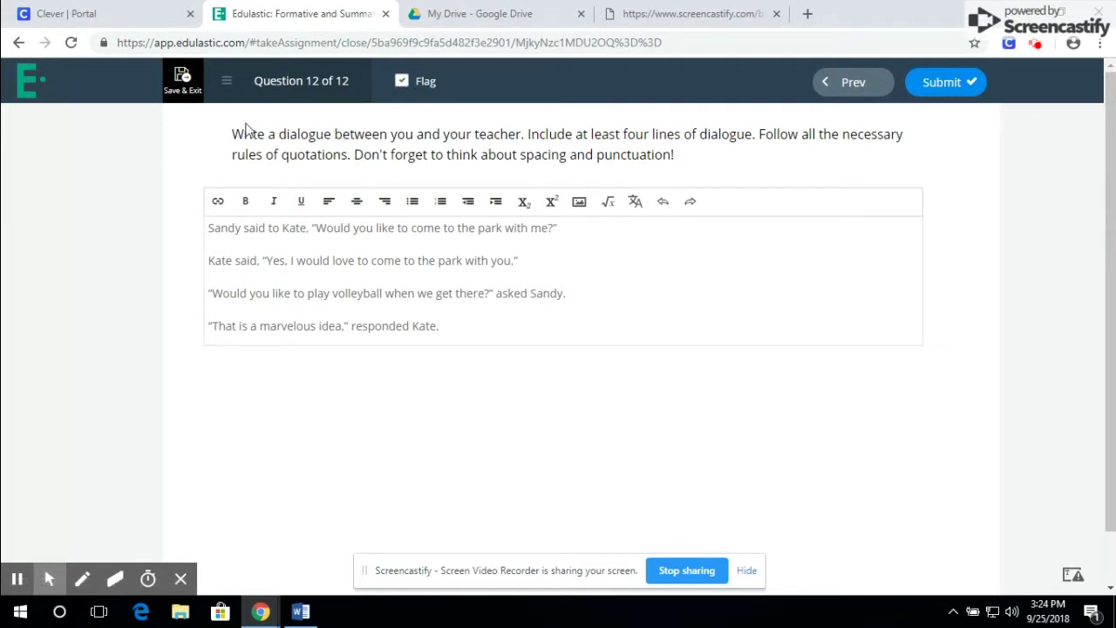
Step back to question 11, then forward to the end-of-test review page.
left_click(851, 83)
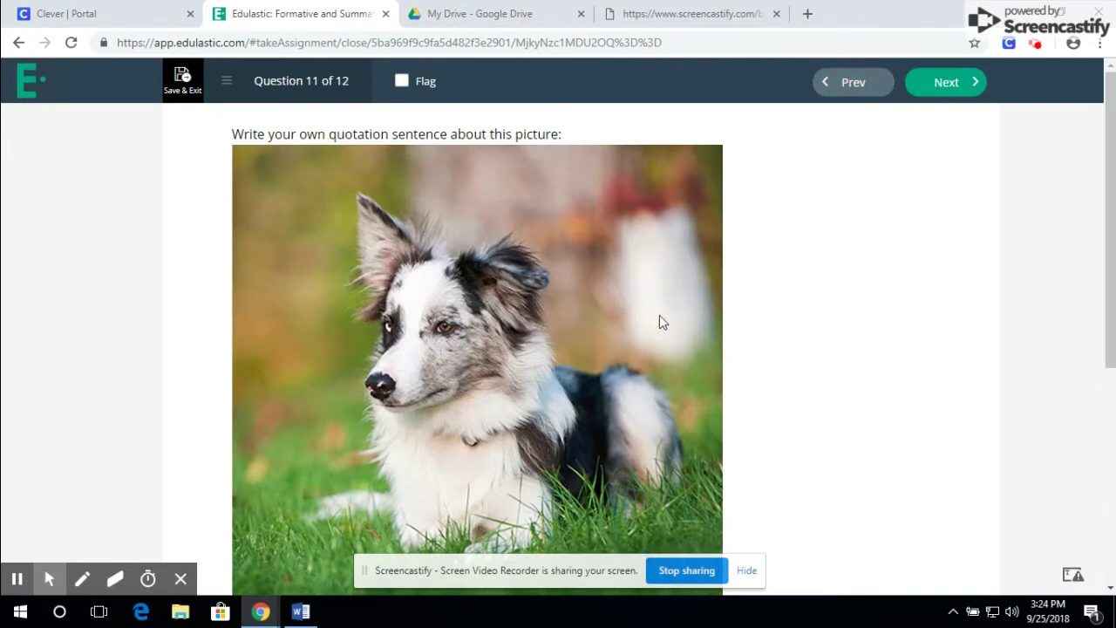
left_click(854, 83)
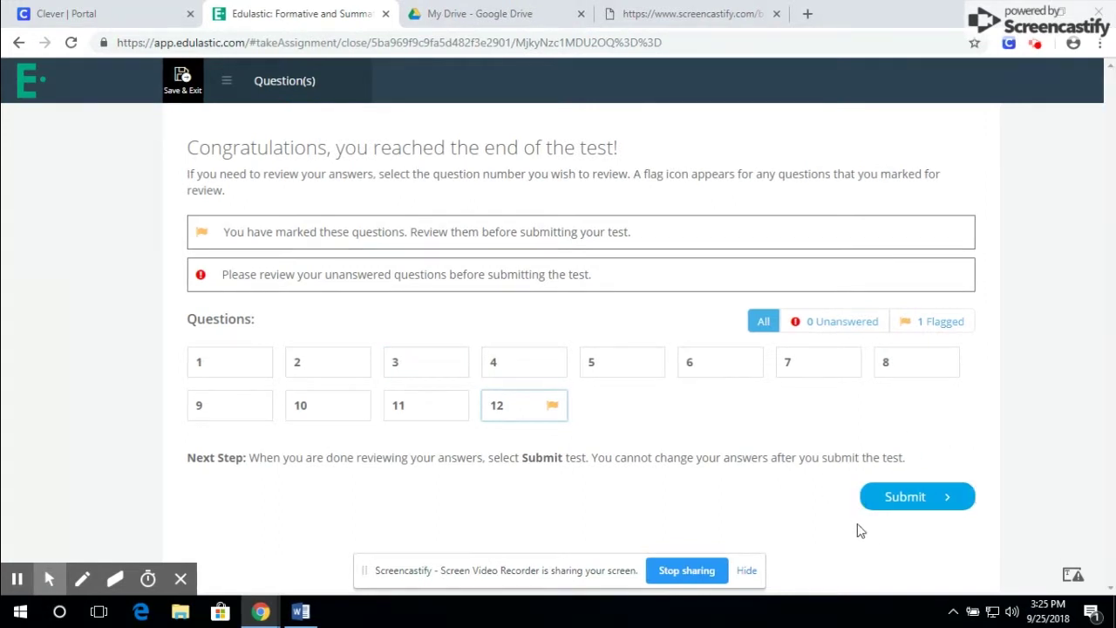
Submit the test and scroll to the Performance by Questions chart showing 44%.
left_click(923, 499)
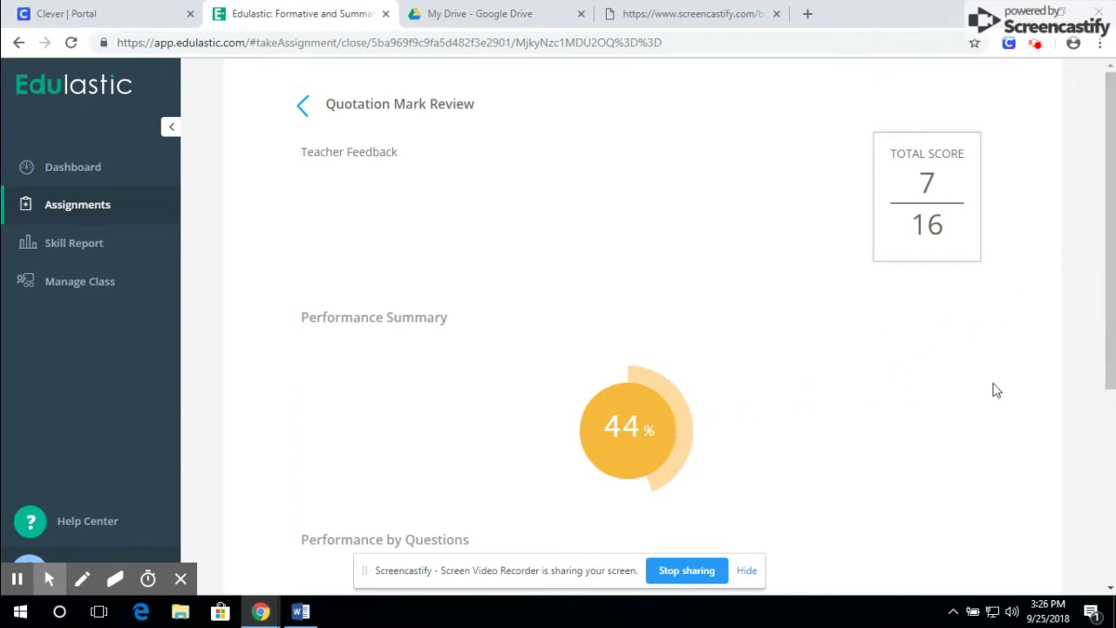
left_click_drag(1111, 192, 1111, 399)
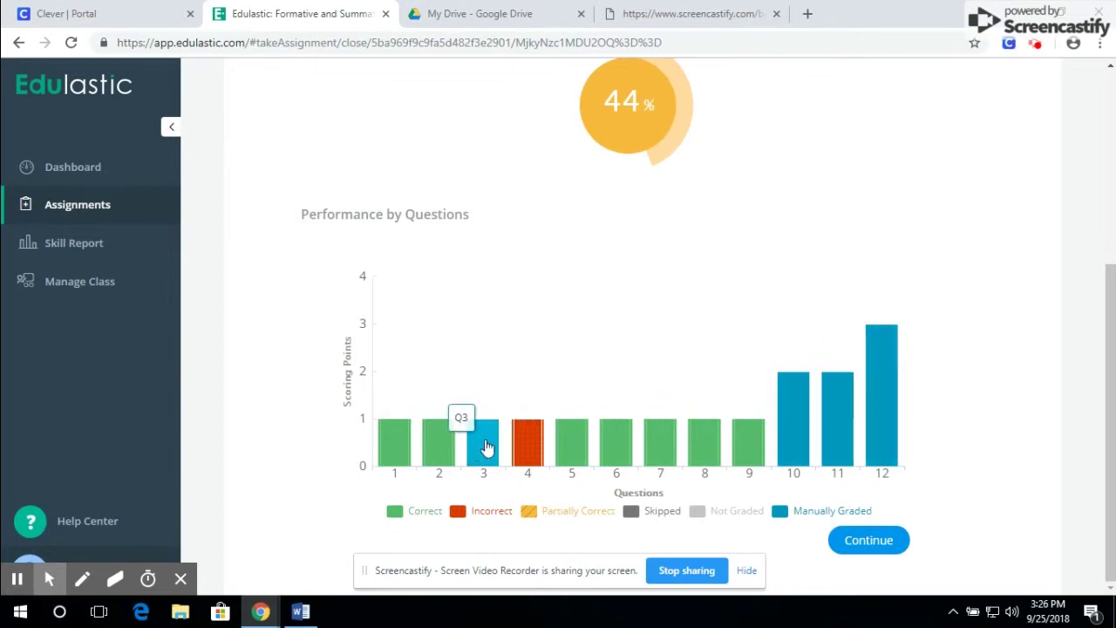
scroll(1077, 373, "up", 1)
scroll(1003, 379, "down", 1)
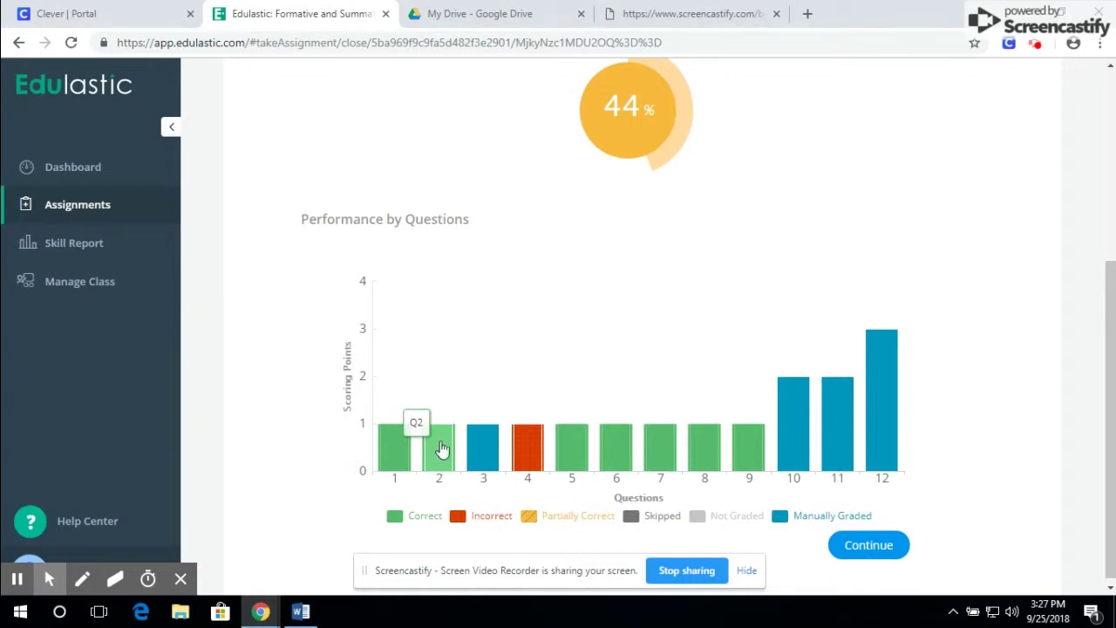
Open question 2's graded response, read its feedback and solution, then advance to question 3.
left_click(440, 453)
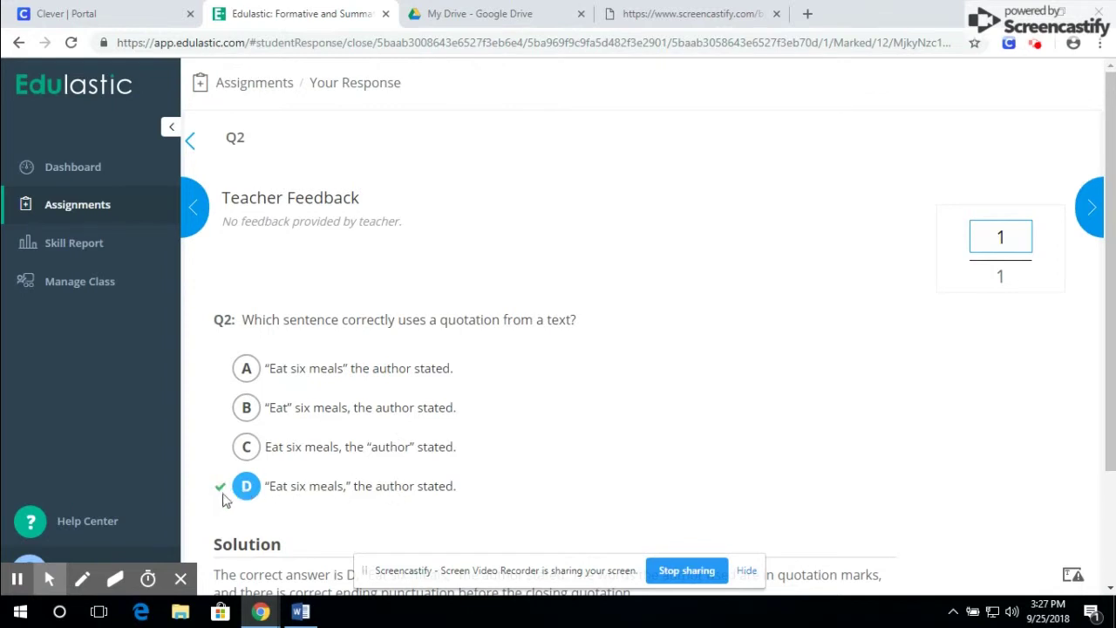
left_click(1108, 243)
left_click_drag(1112, 259, 1104, 365)
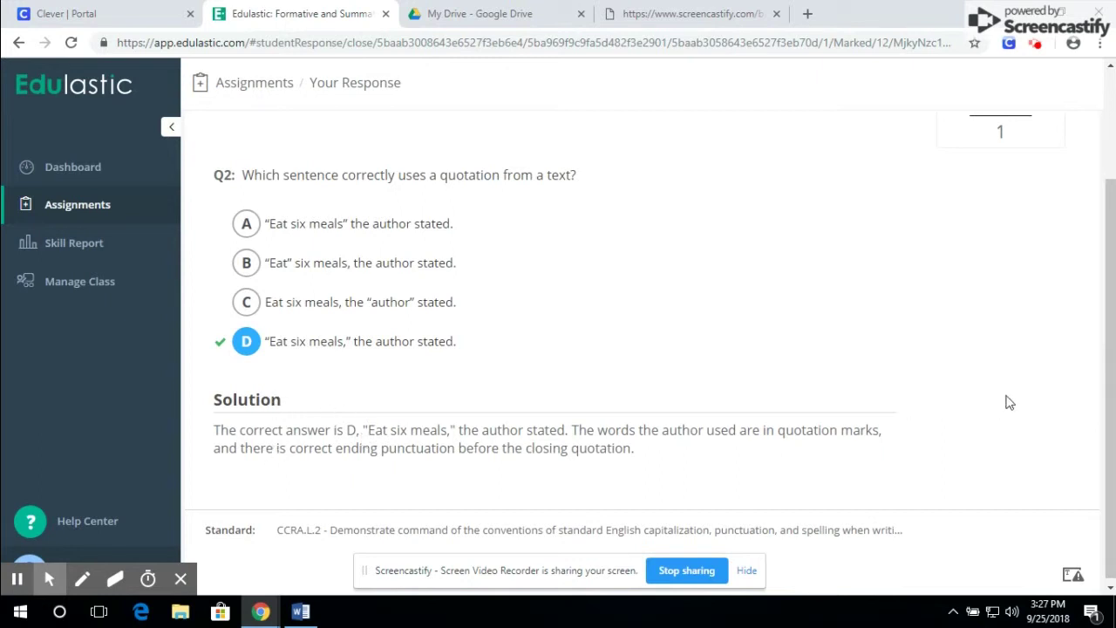
scroll(1101, 398, "up", 2)
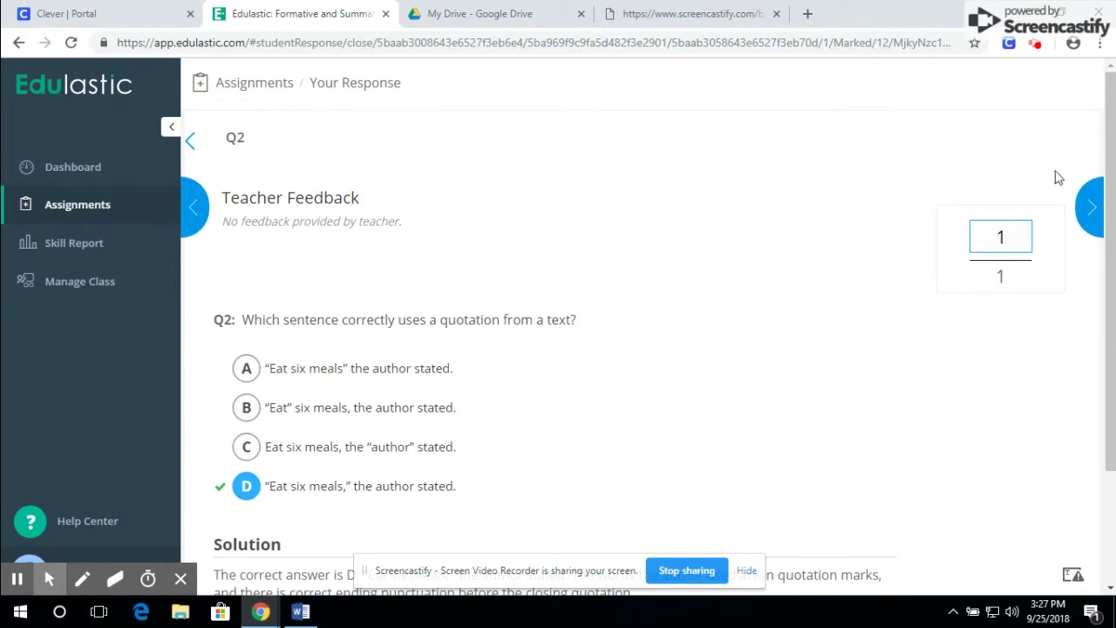
left_click(1092, 207)
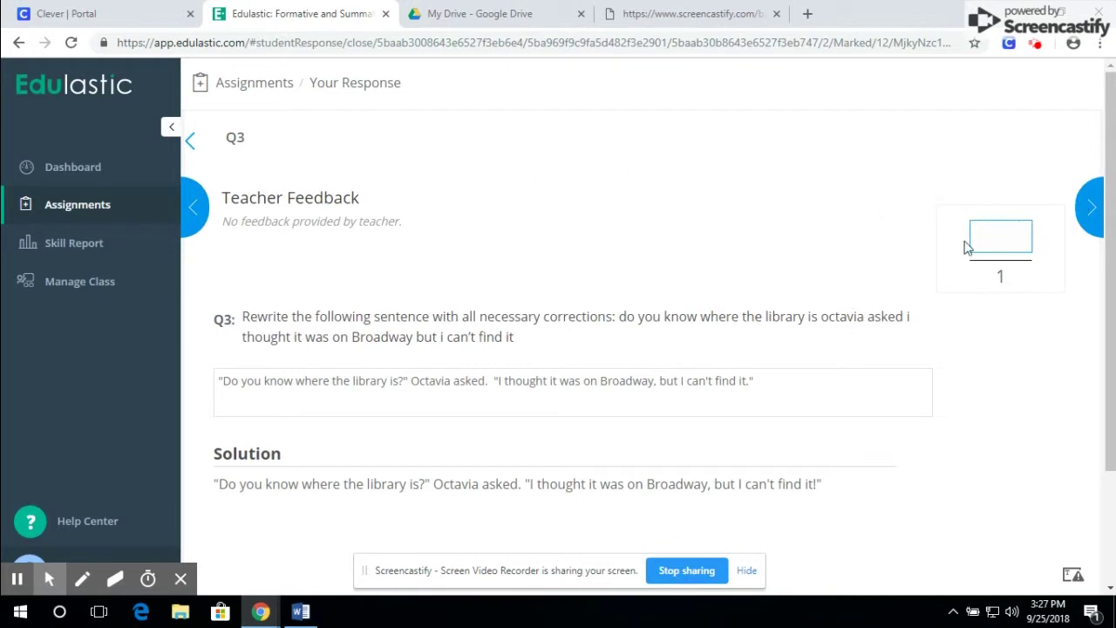
On question 4, check the punctuation choices and show the correct answer, an exclamation mark.
left_click(1091, 207)
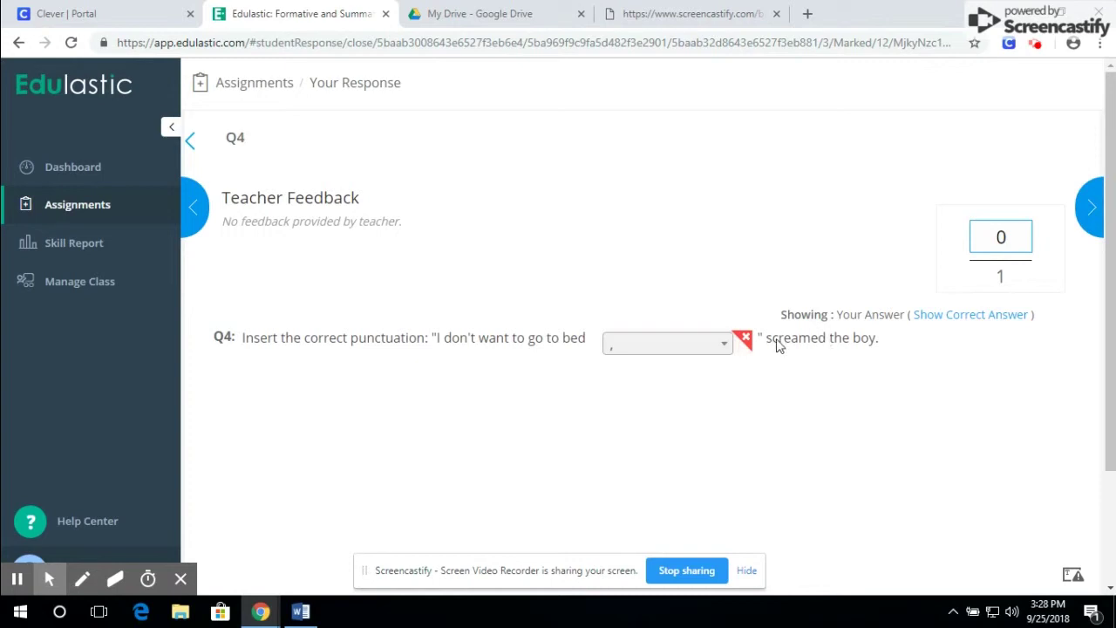
left_click(722, 345)
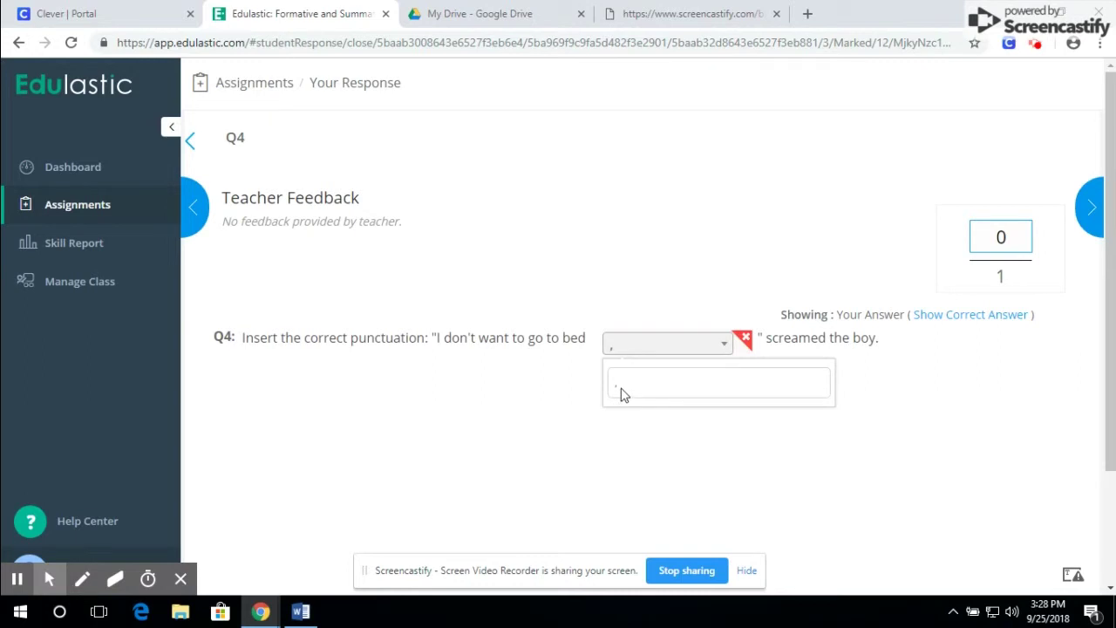
left_click(772, 344)
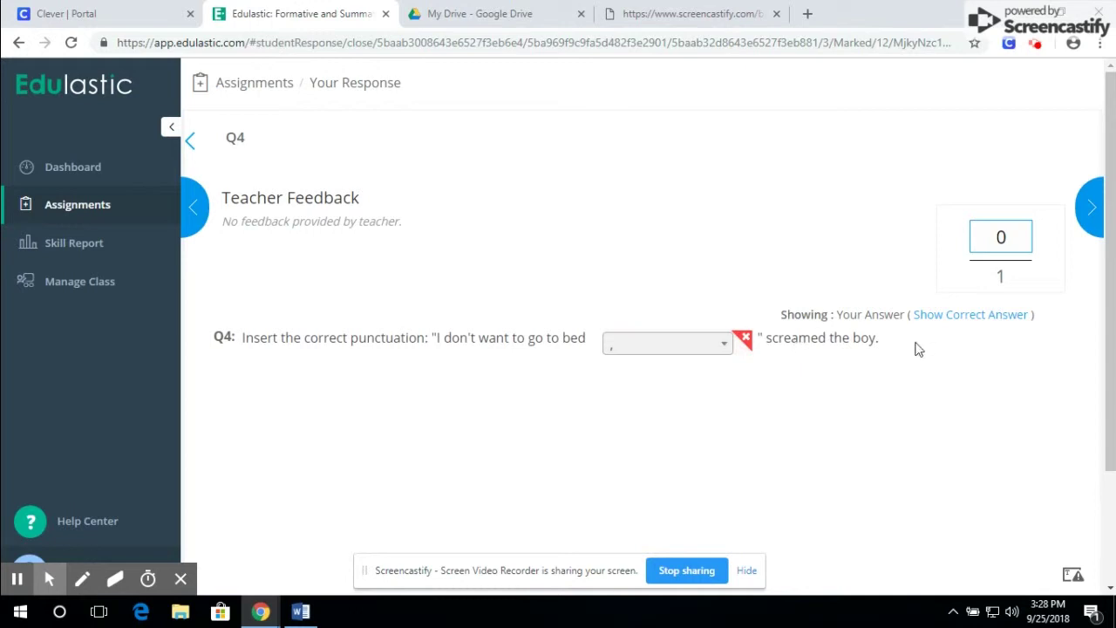
left_click(964, 319)
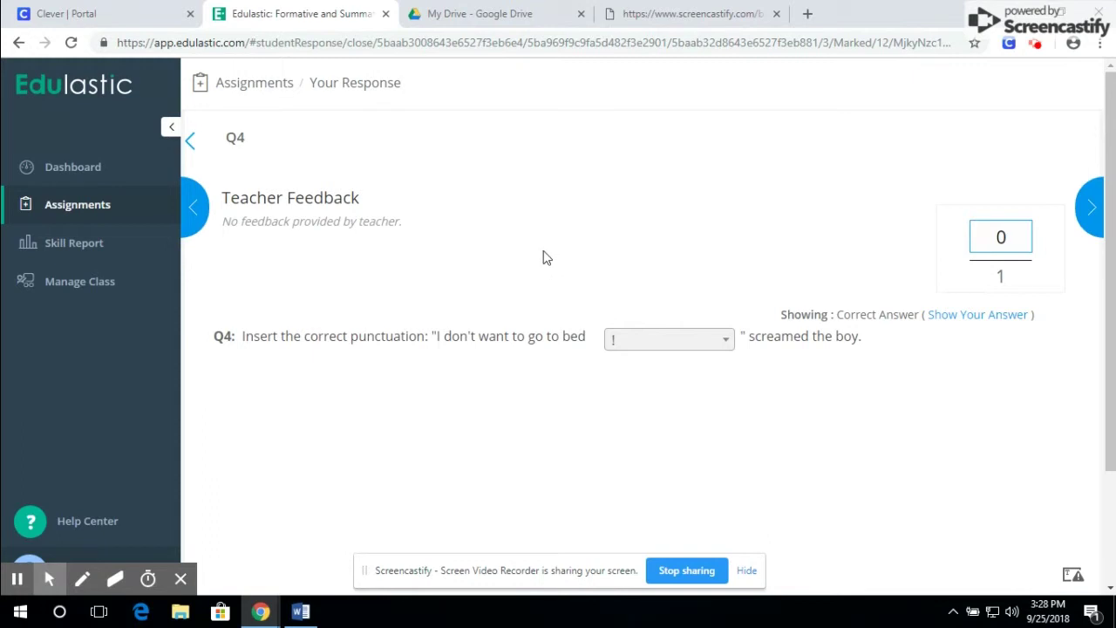
left_click(964, 314)
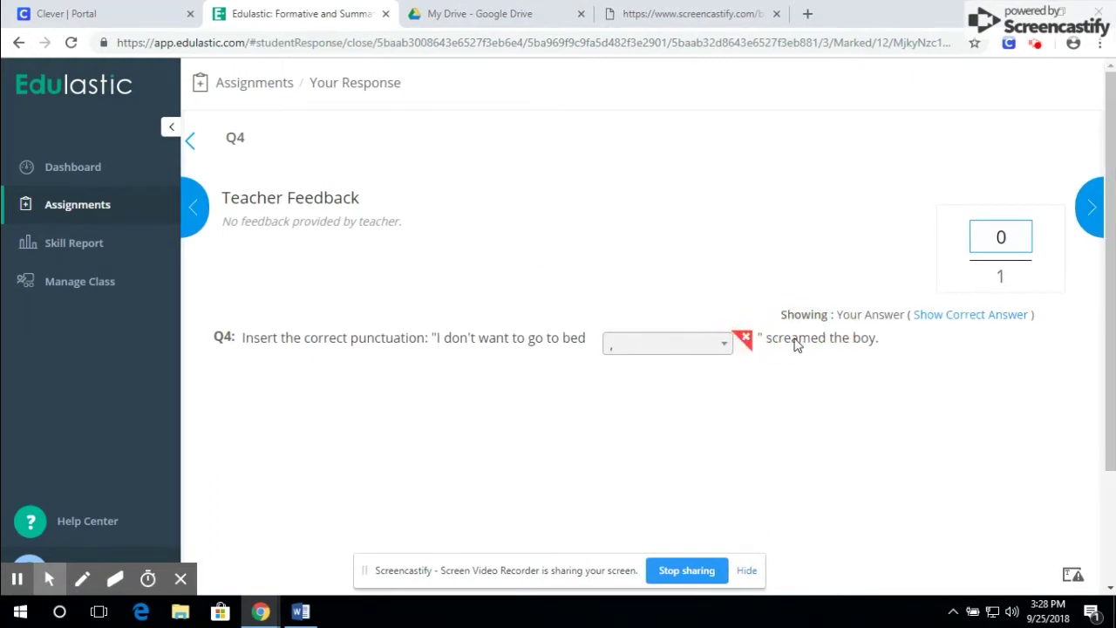
left_click(964, 315)
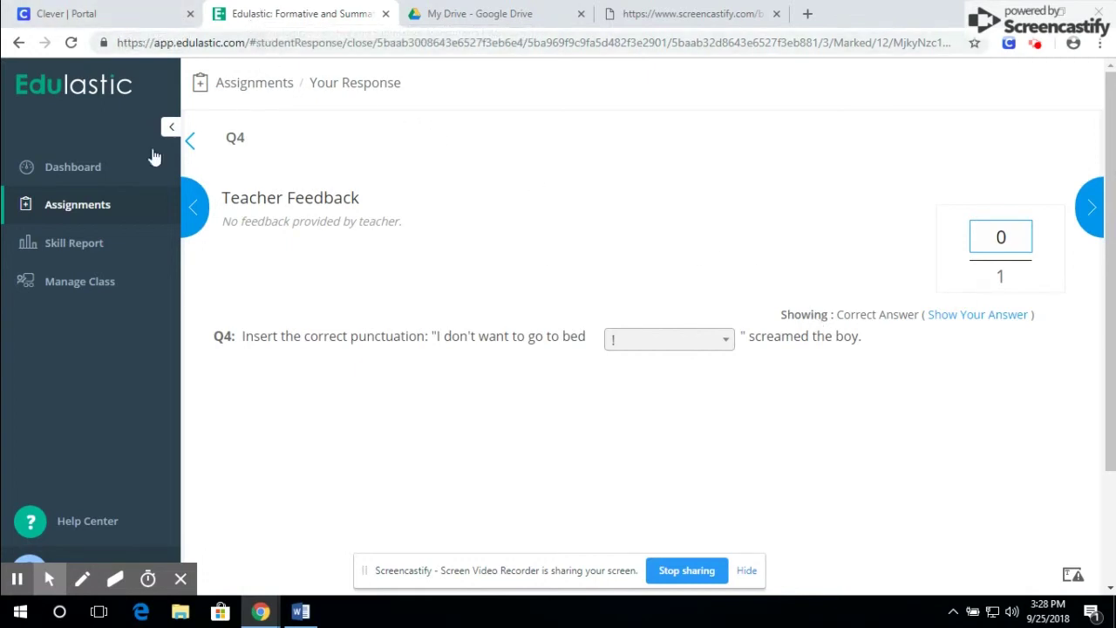
Start Grade 3 Comparing Fractions and insert fraction, mixed-fraction and exponent templates into the 64 ÷ 8 answer.
left_click(90, 171)
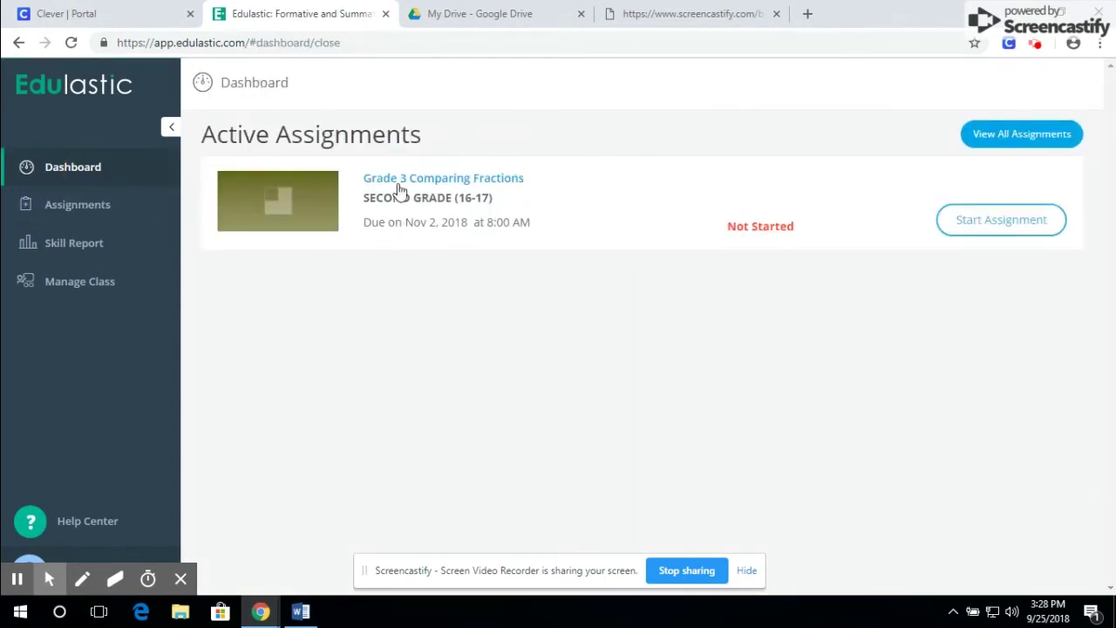
left_click(1012, 217)
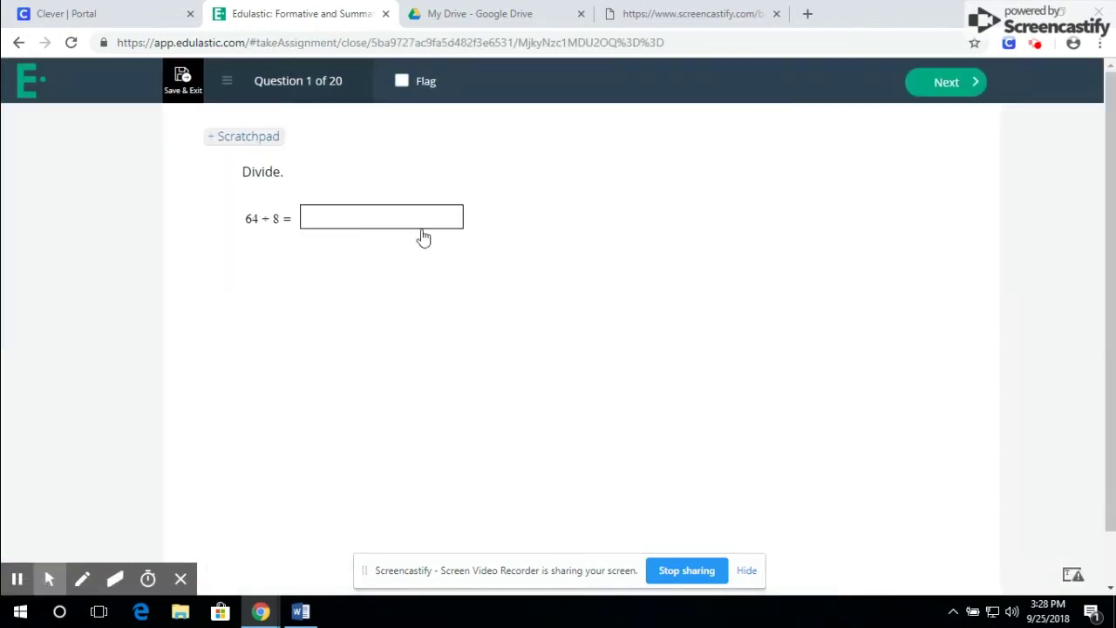
left_click(394, 224)
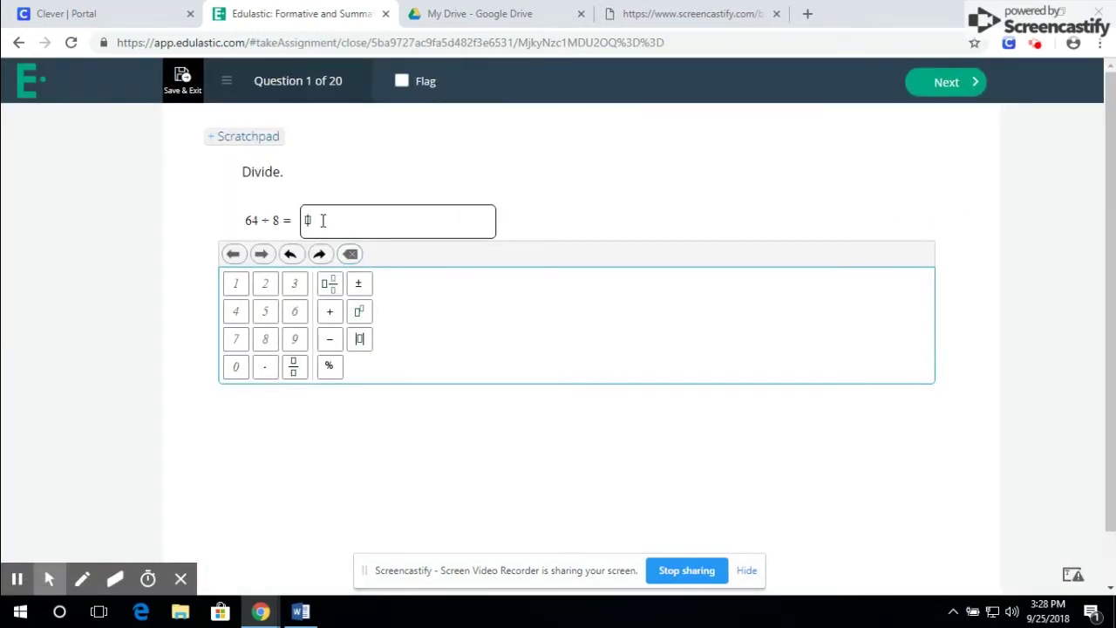
left_click(295, 367)
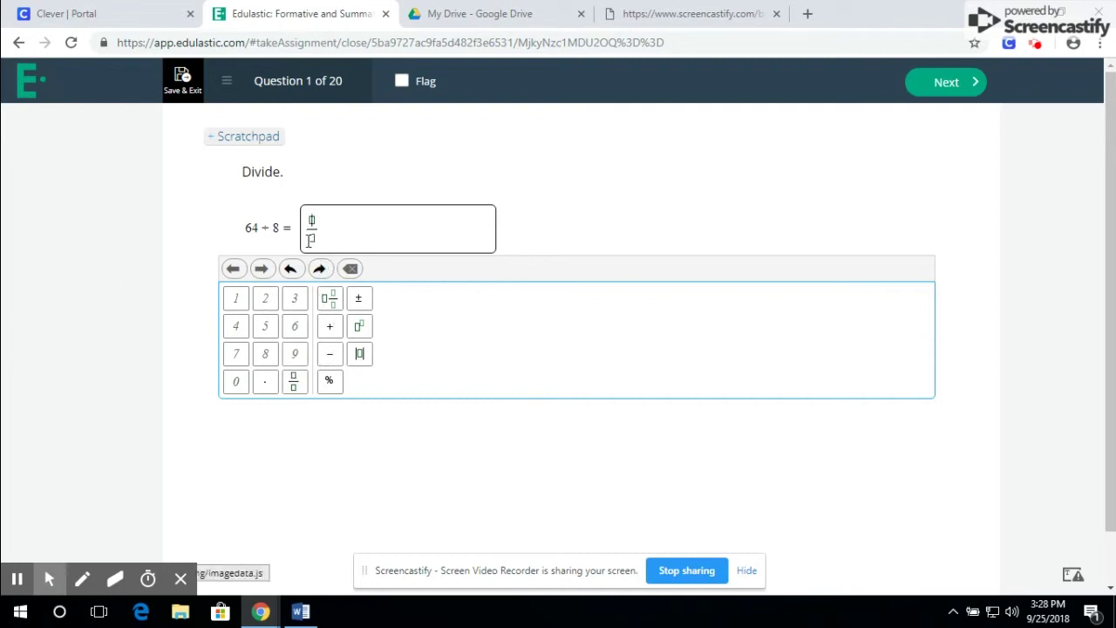
left_click(332, 302)
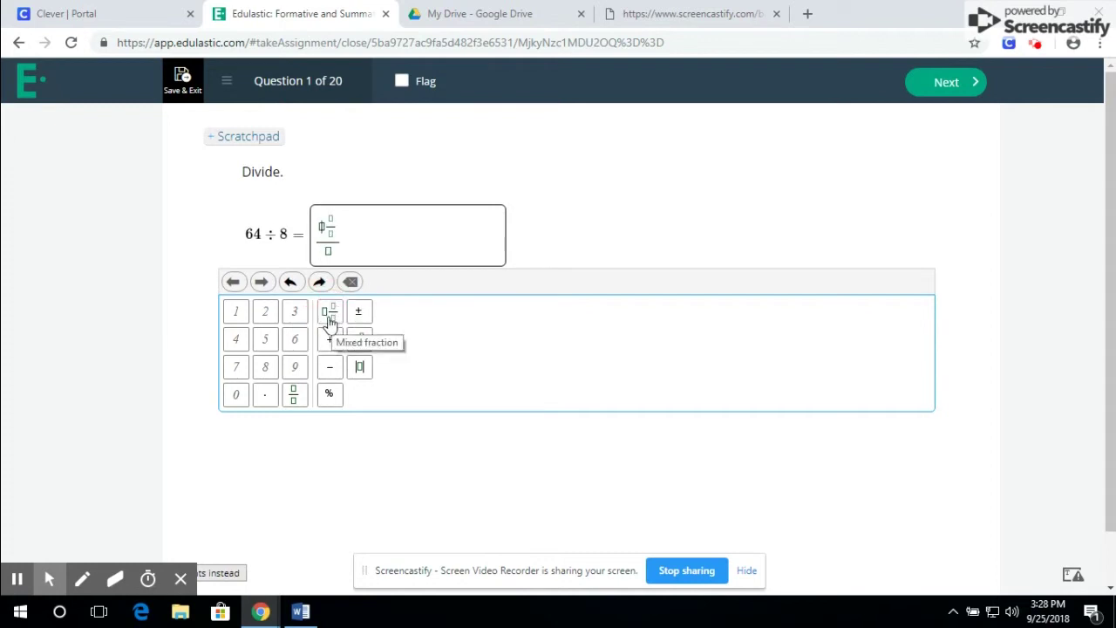
left_click(361, 341)
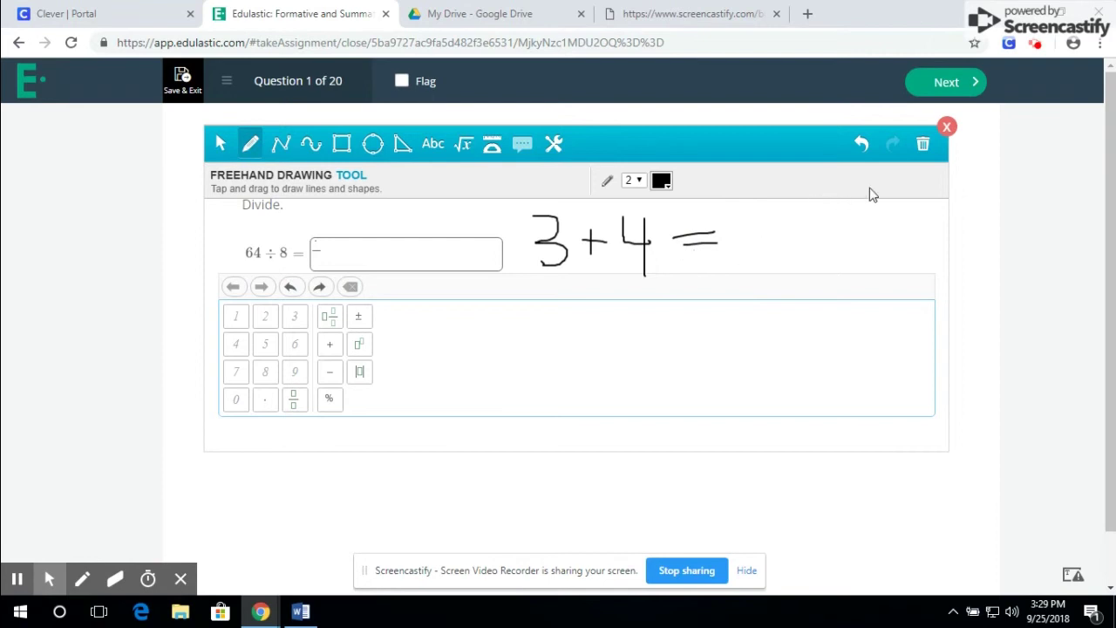
Try clearing the handwritten 3+4 = with the scratchpad trash icon and by selecting its strokes.
left_click(924, 147)
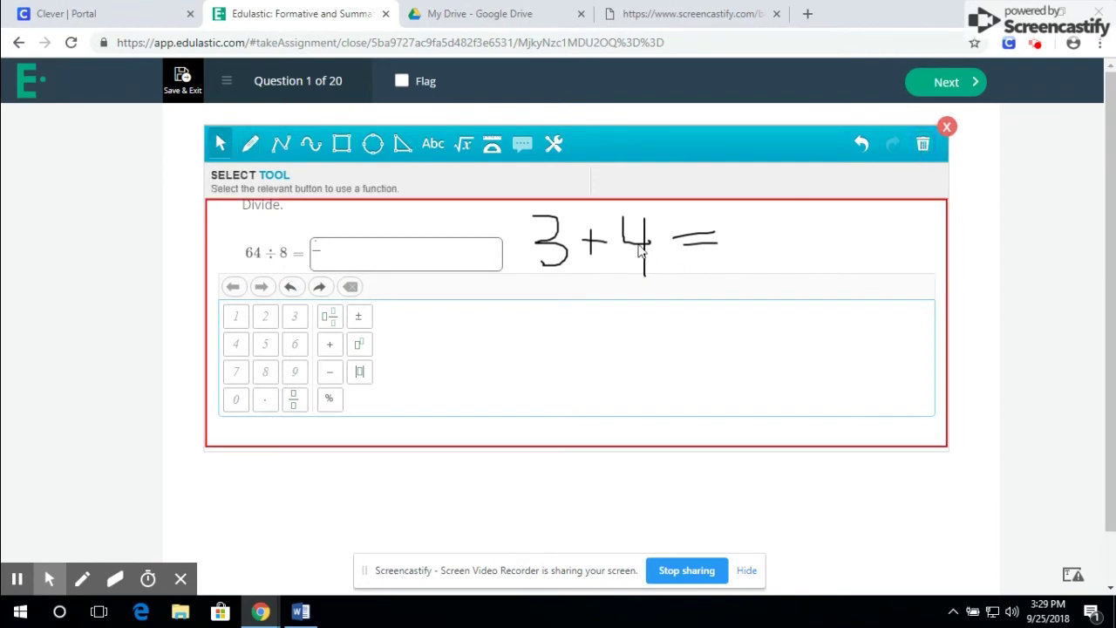
left_click(924, 146)
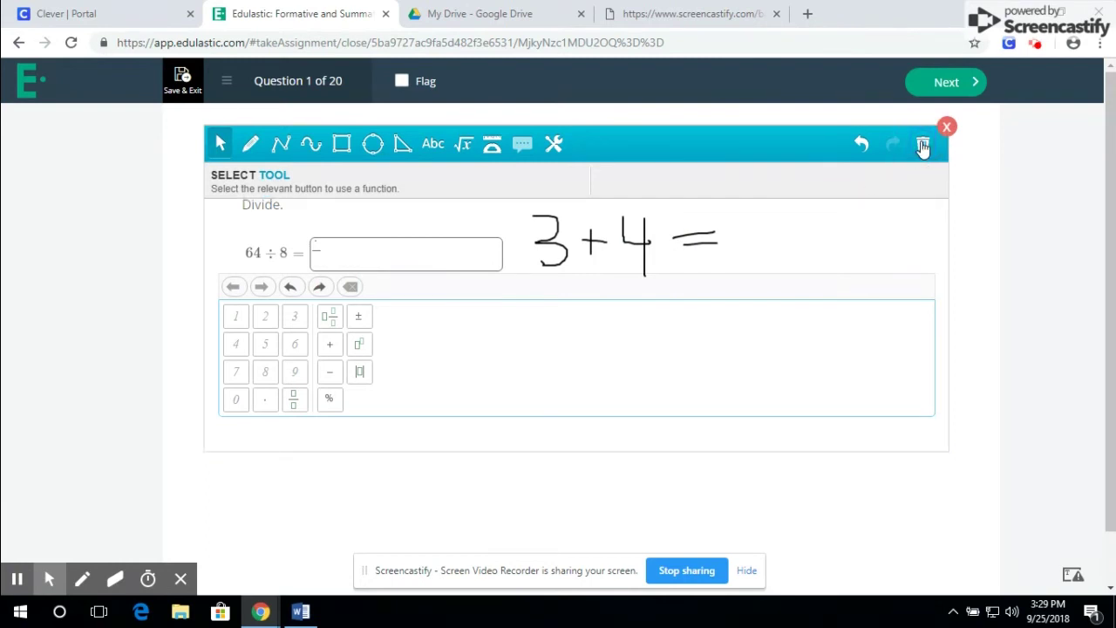
left_click(924, 147)
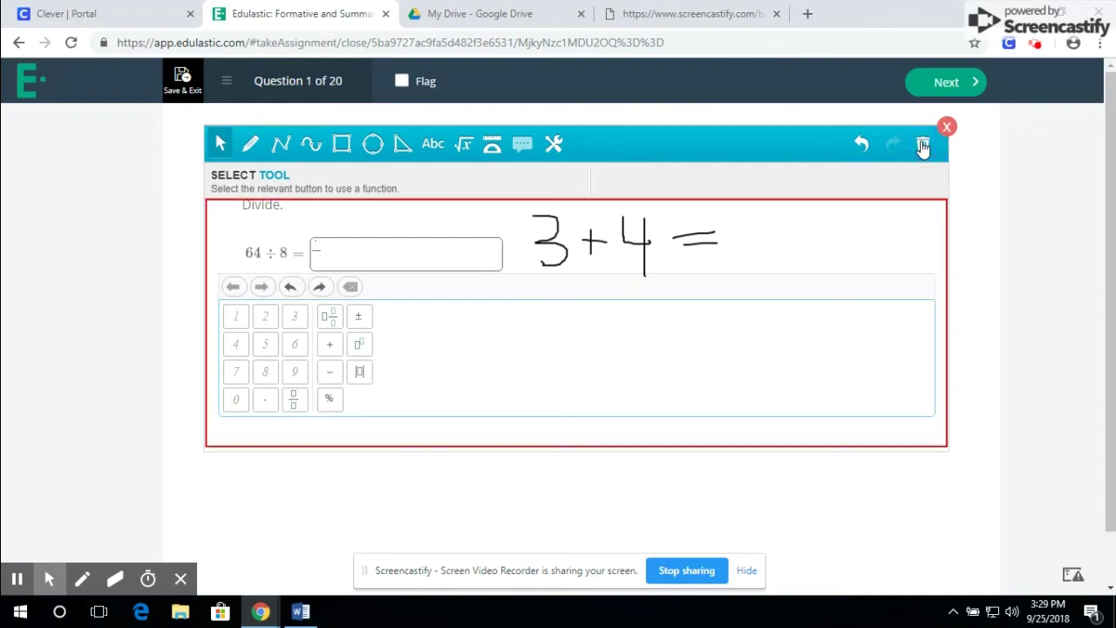
left_click(923, 146)
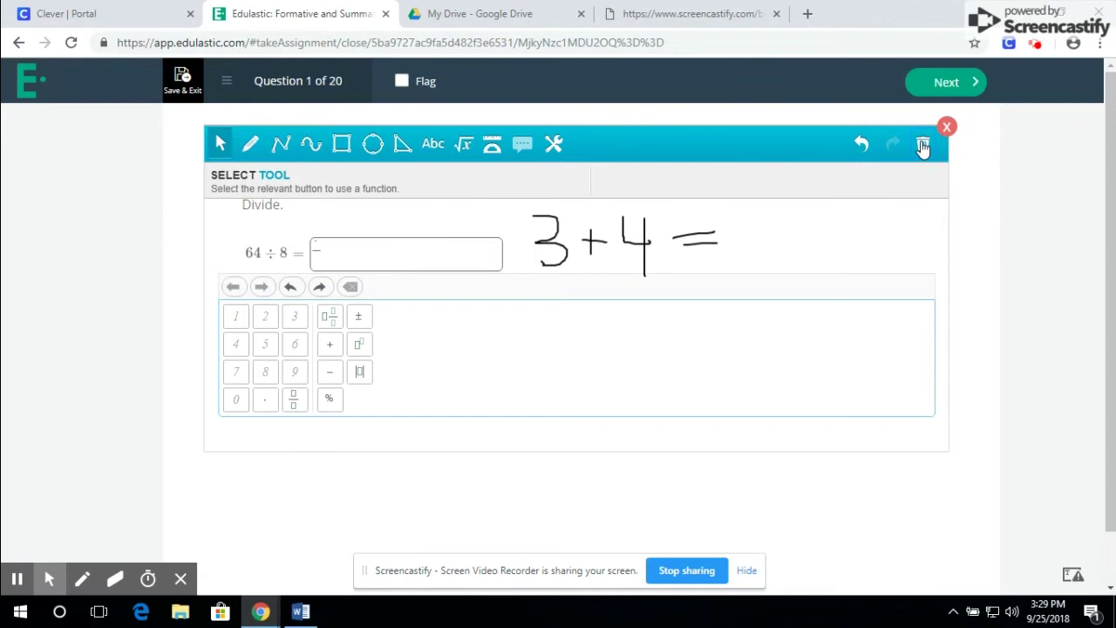
left_click(923, 146)
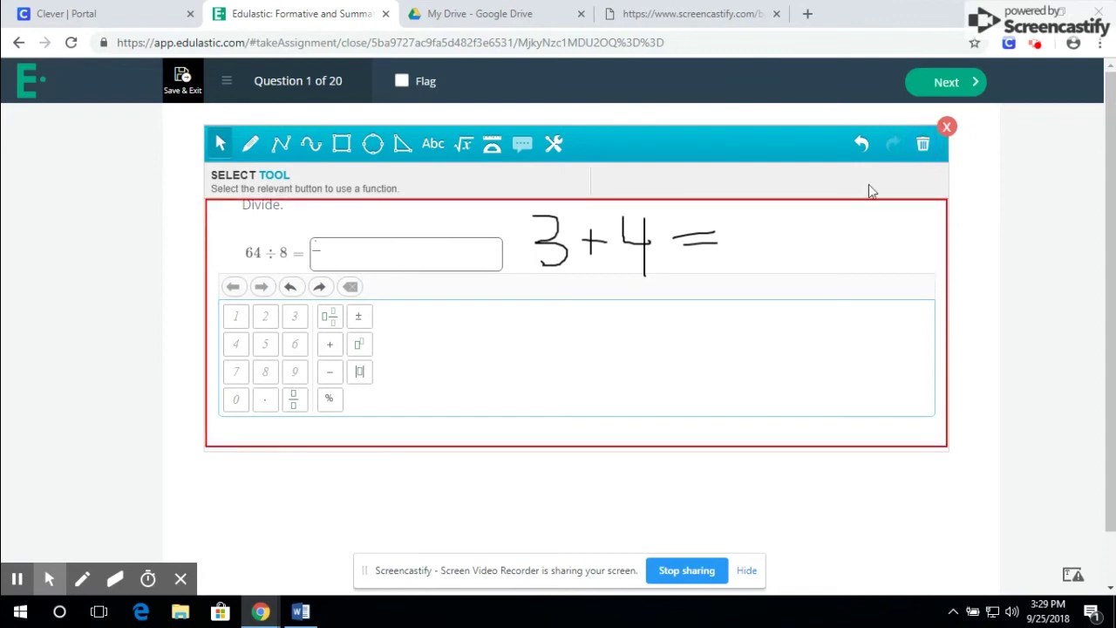
left_click(690, 260)
Undo the strokes one by one (equals sign, 4, plus, then 3) until the scratchpad is empty.
left_click(864, 145)
left_click(864, 145)
left_click(864, 145)
left_click(864, 144)
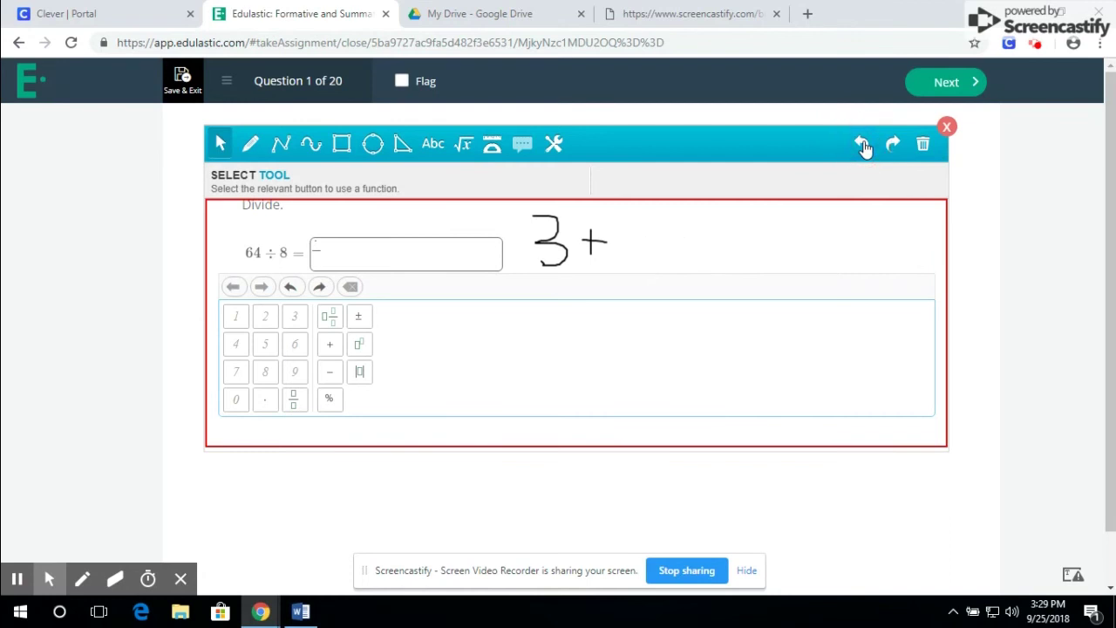
left_click(864, 145)
left_click(864, 145)
left_click(863, 145)
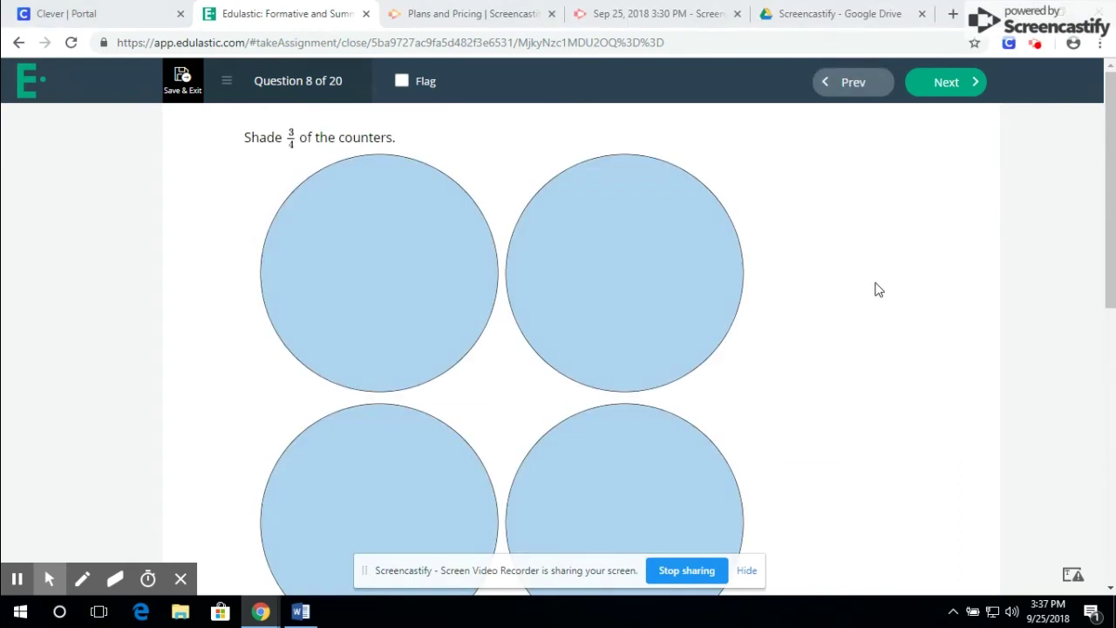
Clear all four counters, then shade top-left, top-right and bottom-right, leaving bottom-left blank for 3/4.
left_click(670, 482)
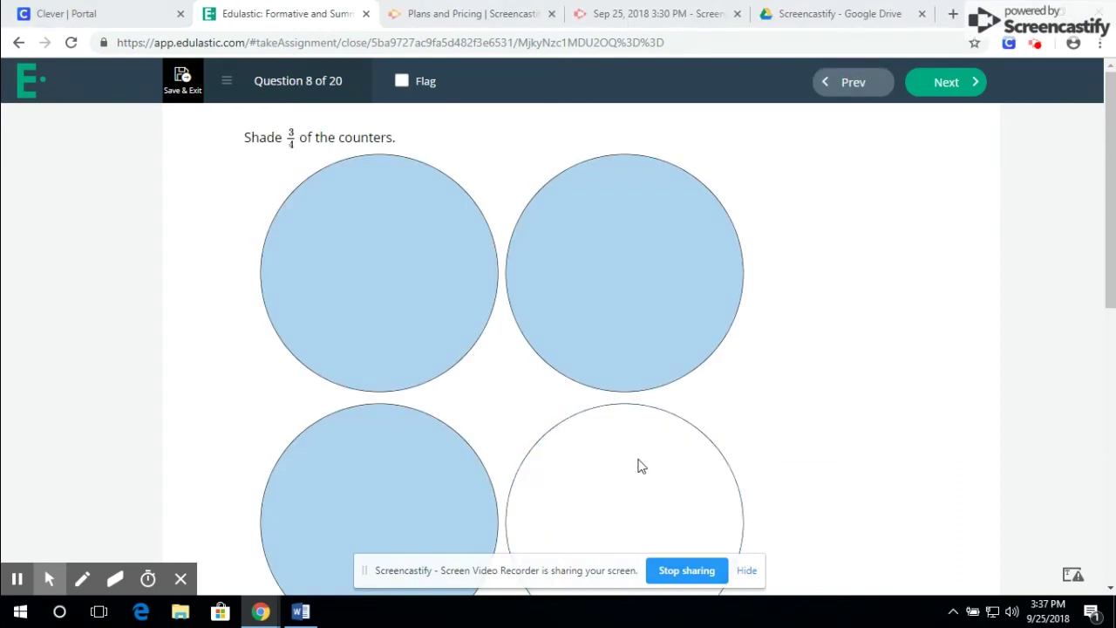
left_click(620, 303)
left_click(414, 288)
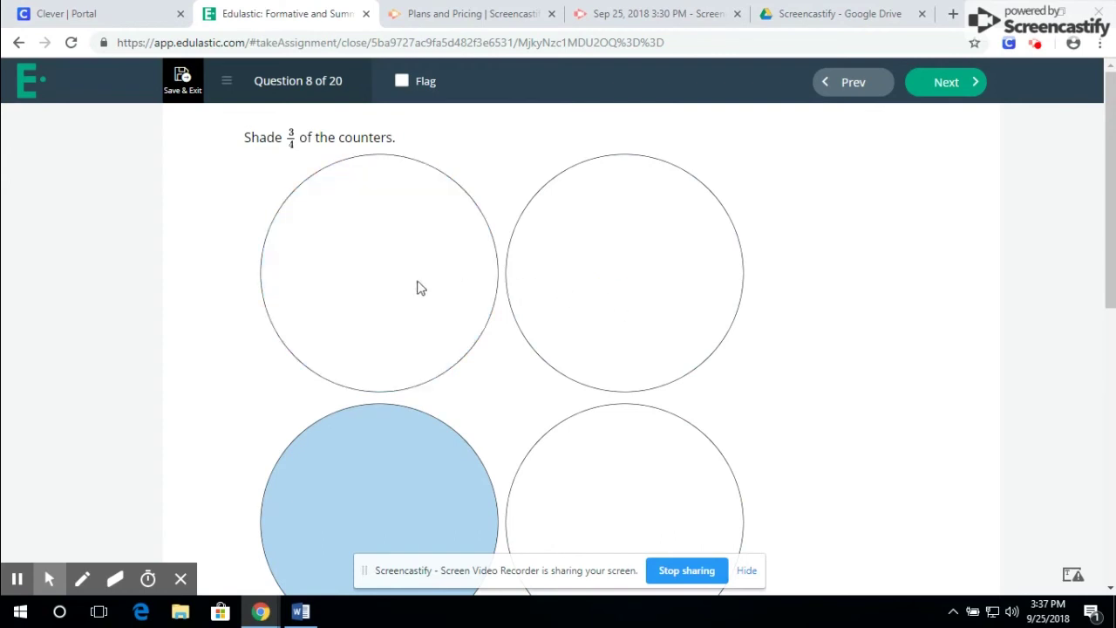
left_click(397, 443)
left_click(401, 329)
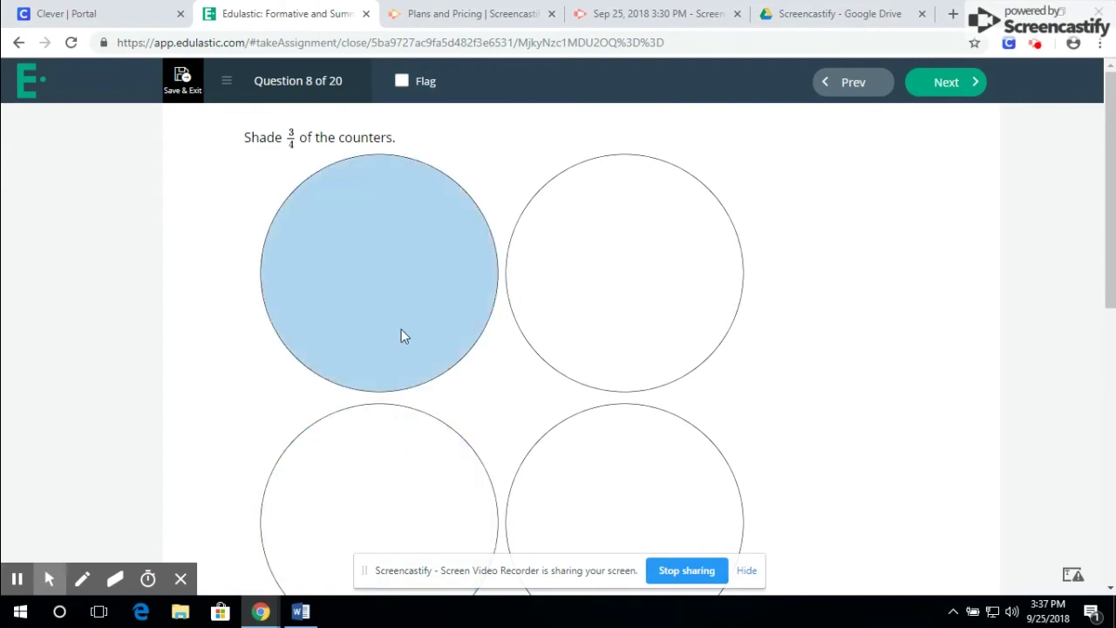
left_click(568, 286)
left_click(614, 466)
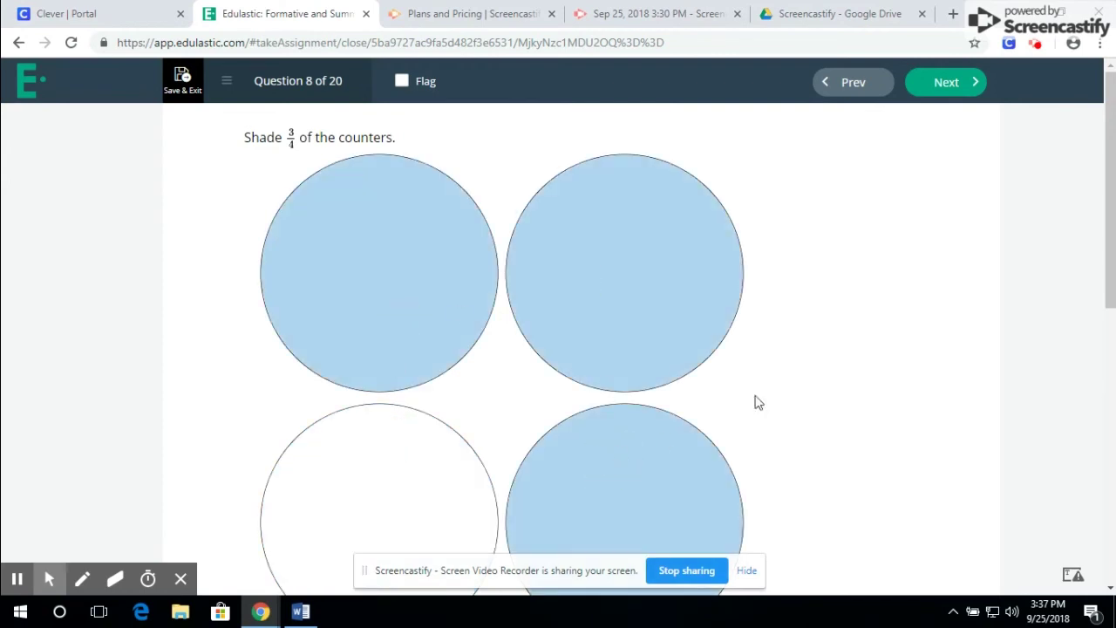
mouse_move(1104, 168)
left_mouse_down()
mouse_move(1114, 434)
mouse_move(1099, 131)
left_mouse_up()
Go to question 12, then tick and untick 2/2 for whole numbers 1 and 2, leaving the grid empty.
left_click(934, 86)
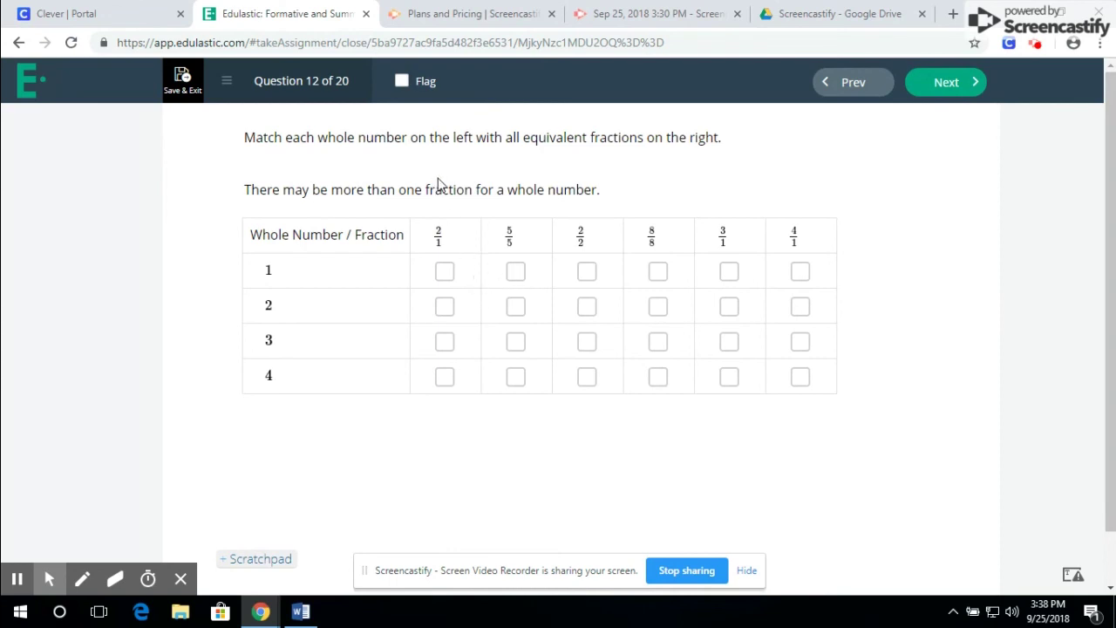
left_click(587, 271)
left_click(586, 307)
left_click(586, 272)
left_click(586, 306)
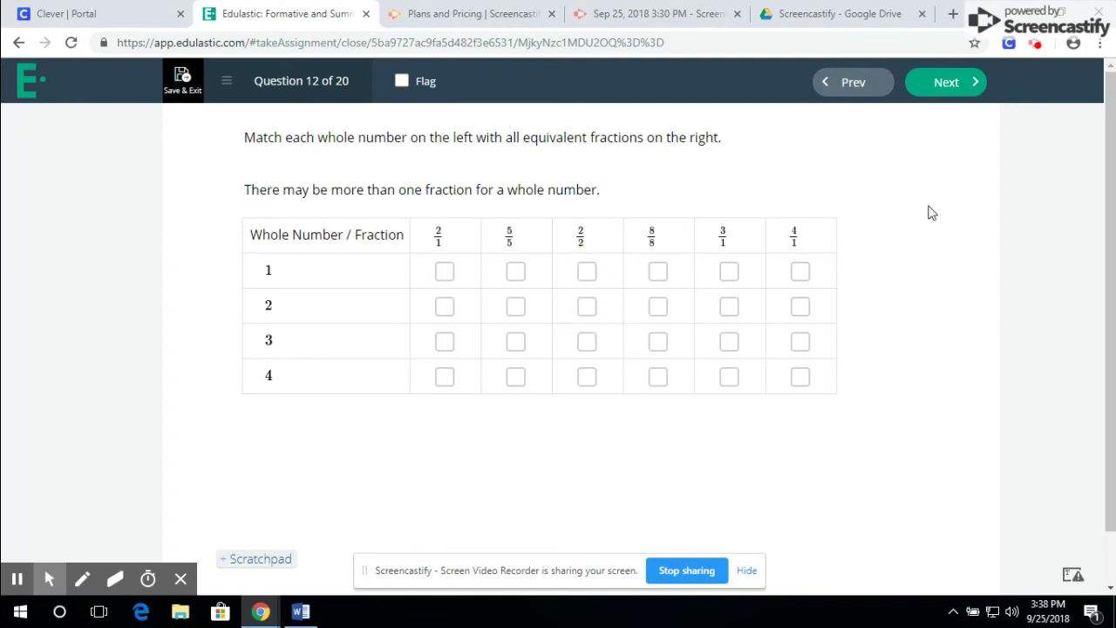